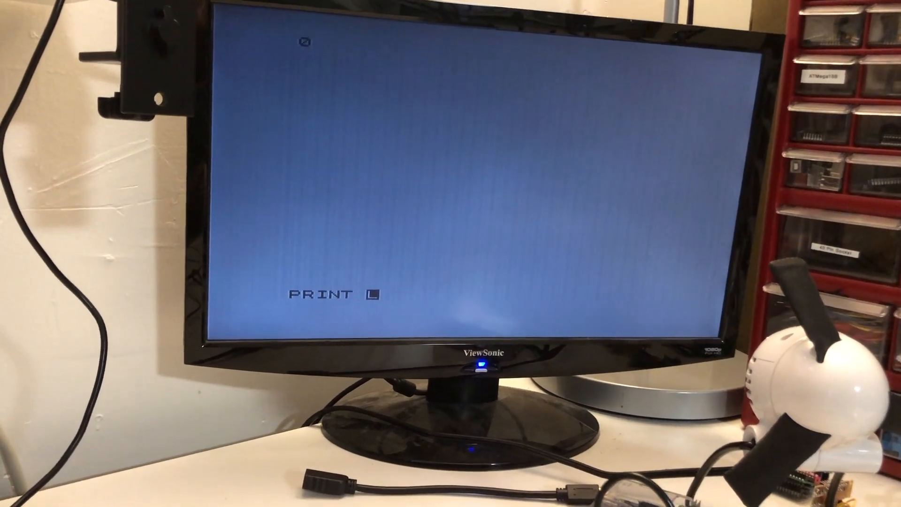
Enter PEEK in function mode to build PRINT PEEK 16389 on the command line
{"action": "key", "text": "shift+Return"}
{"action": "type", "text": "PEEK 1638"}
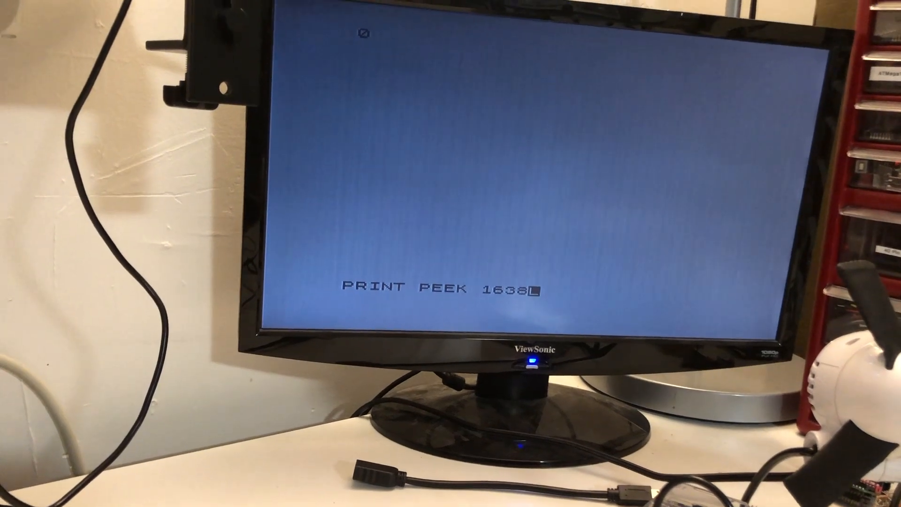
{"action": "type", "text": "9"}
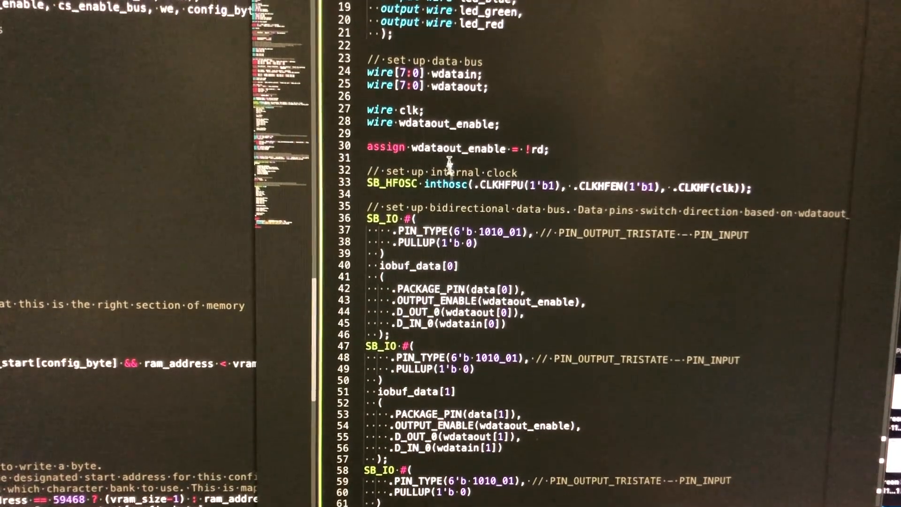
{"action": "scroll", "coordinate": [449, 160], "scroll_direction": "down", "scroll_amount": 3}
{"action": "scroll", "coordinate": [450, 161], "scroll_direction": "down", "scroll_amount": 3}
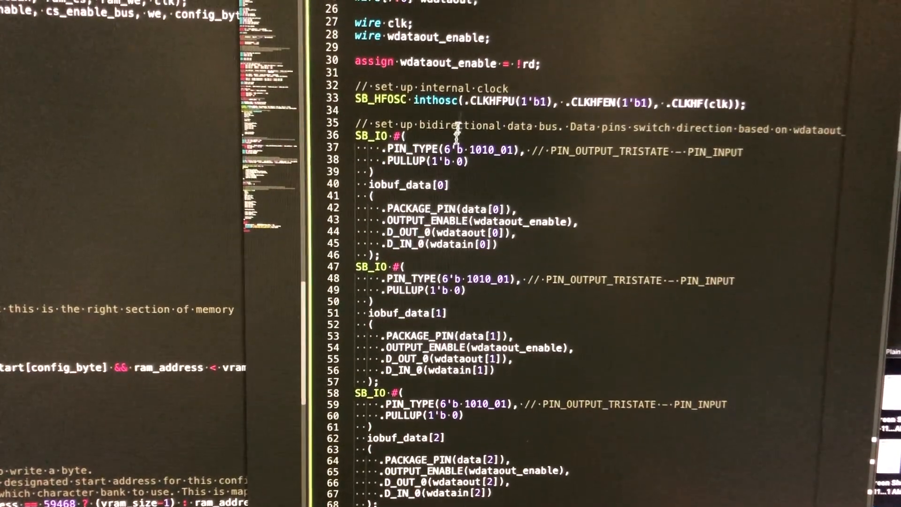
{"action": "scroll", "coordinate": [457, 134], "scroll_direction": "down", "scroll_amount": 3}
{"action": "scroll", "coordinate": [465, 148], "scroll_direction": "down", "scroll_amount": 3}
{"action": "scroll", "coordinate": [474, 154], "scroll_direction": "down", "scroll_amount": 3}
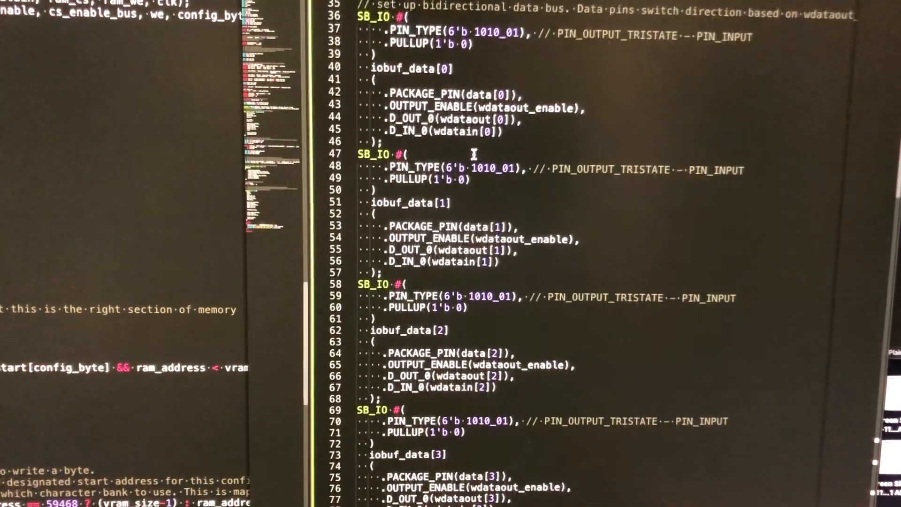
{"action": "scroll", "coordinate": [475, 153], "scroll_direction": "down", "scroll_amount": 5}
{"action": "scroll", "coordinate": [474, 154], "scroll_direction": "down", "scroll_amount": 3}
{"action": "scroll", "coordinate": [475, 149], "scroll_direction": "down", "scroll_amount": 20}
{"action": "scroll", "coordinate": [474, 141], "scroll_direction": "down", "scroll_amount": 20}
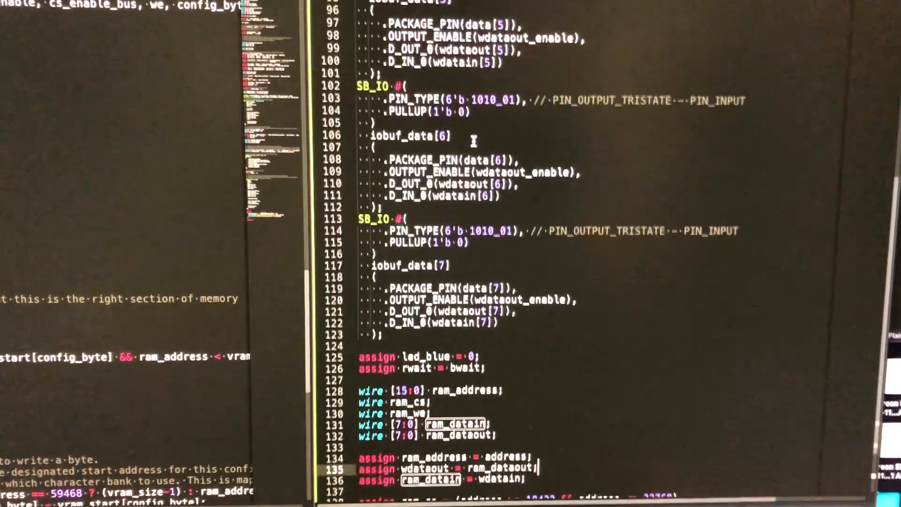
{"action": "scroll", "coordinate": [474, 141], "scroll_direction": "down", "scroll_amount": 3}
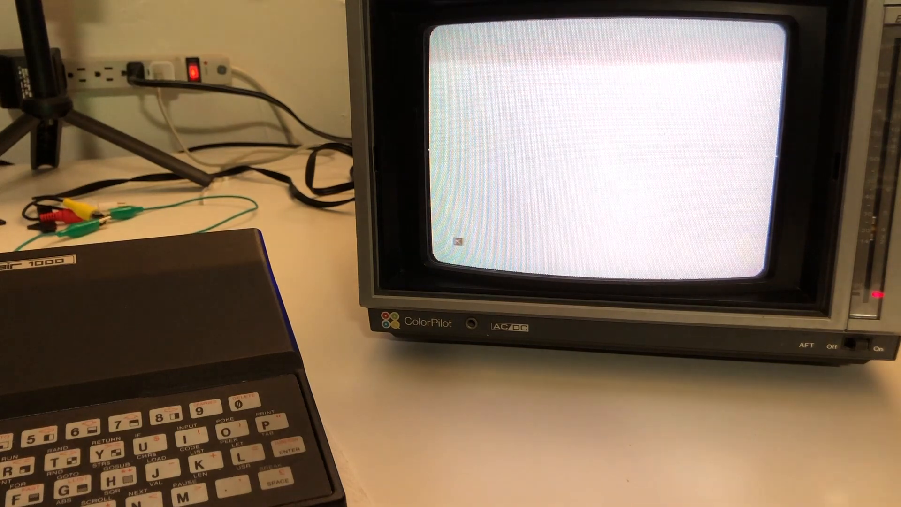
Run PRINT PEEK 16389 (result 72) and begin another PRINT PEEK query
{"action": "key", "text": "p"}
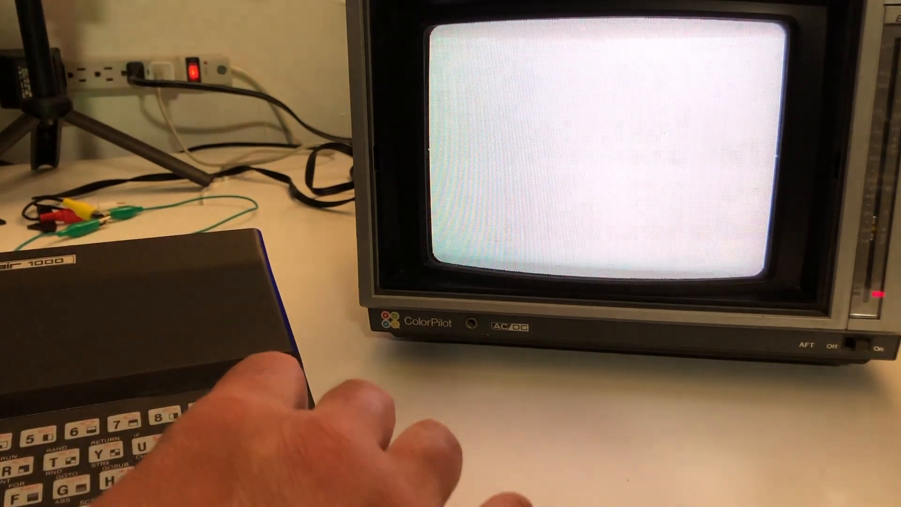
{"action": "key", "text": "shift+Return"}
{"action": "type", "text": "PRINT"}
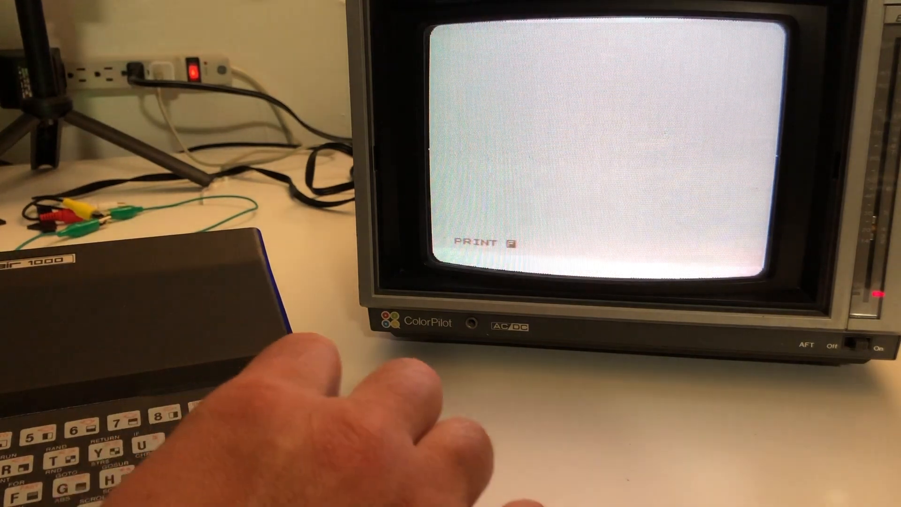
{"action": "type", "text": "o"}
{"action": "type", "text": "1"}
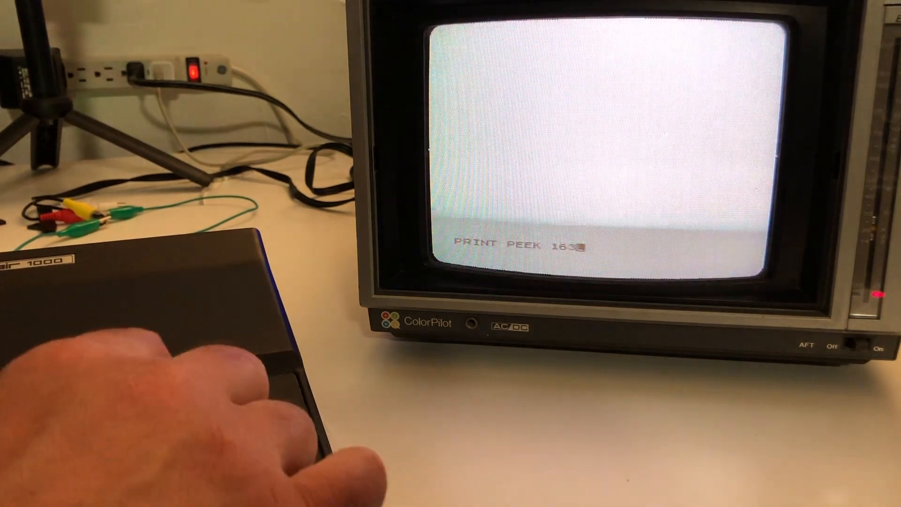
{"action": "type", "text": "9"}
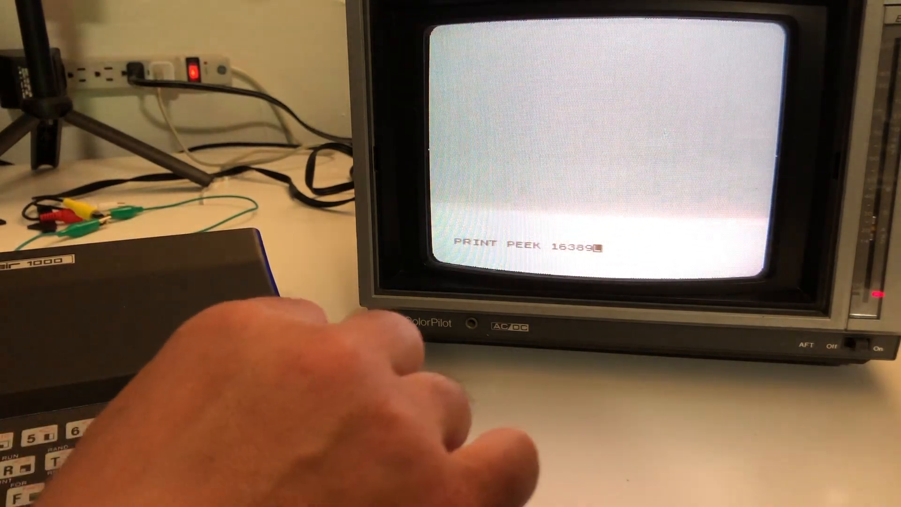
{"action": "key", "text": "Return"}
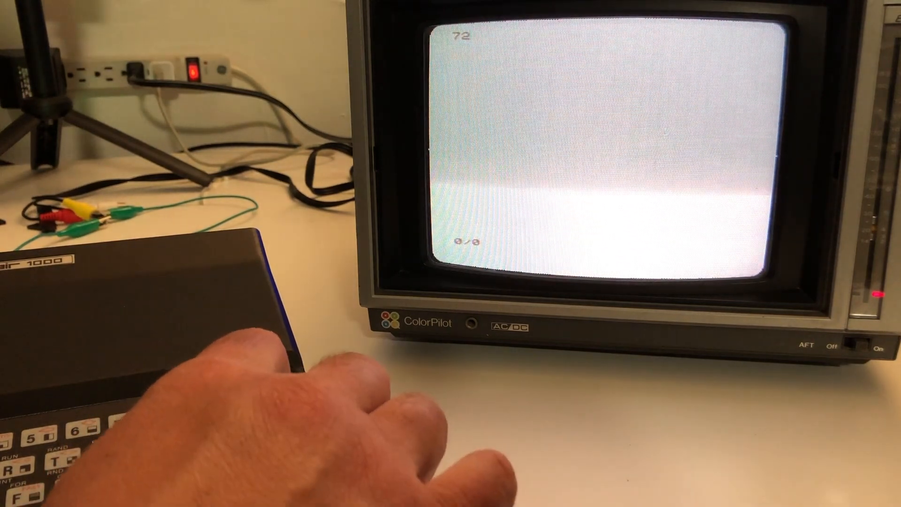
{"action": "key", "text": "p"}
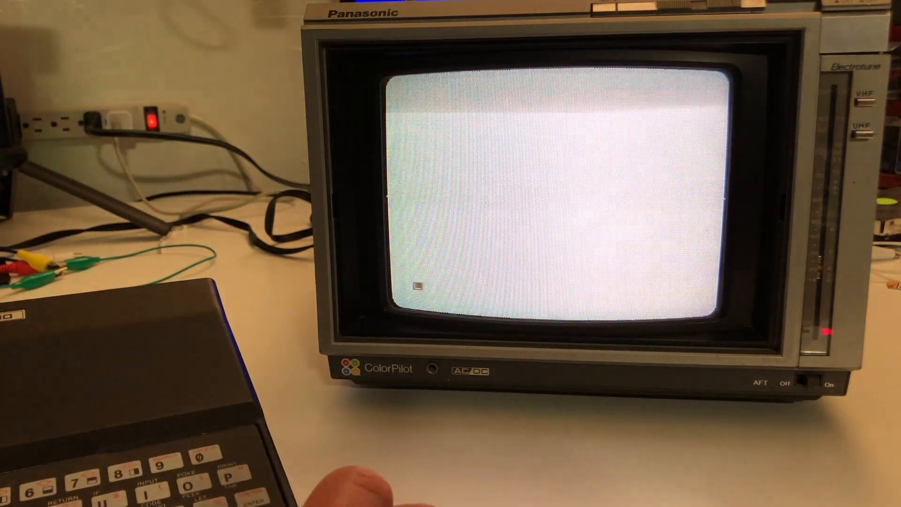
Clear the ZX81 screen back to an empty command line
{"action": "key", "text": "Return"}
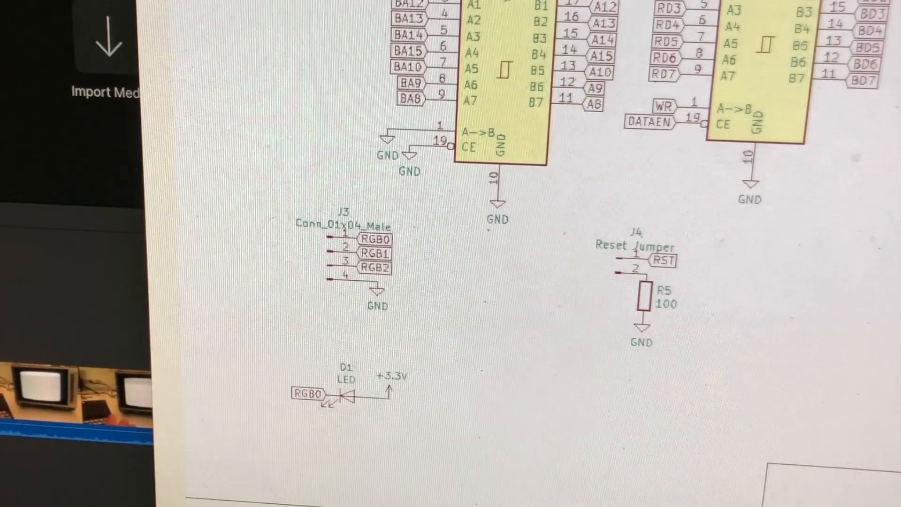
{"action": "scroll", "coordinate": [636, 215], "scroll_direction": "down", "scroll_amount": 2}
{"action": "scroll", "coordinate": [598, 176], "scroll_direction": "up", "scroll_amount": 4}
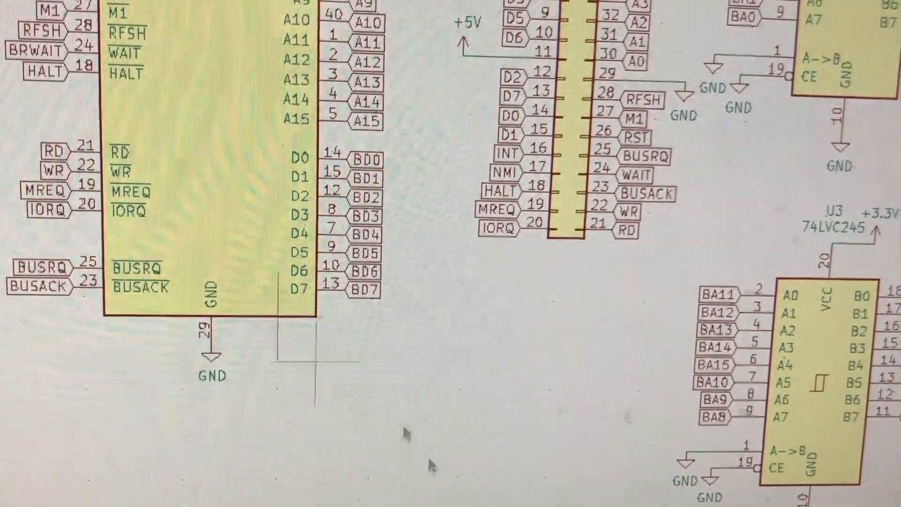
{"action": "scroll", "coordinate": [472, 485], "scroll_direction": "down", "scroll_amount": 3}
{"action": "scroll", "coordinate": [484, 499], "scroll_direction": "down", "scroll_amount": 2}
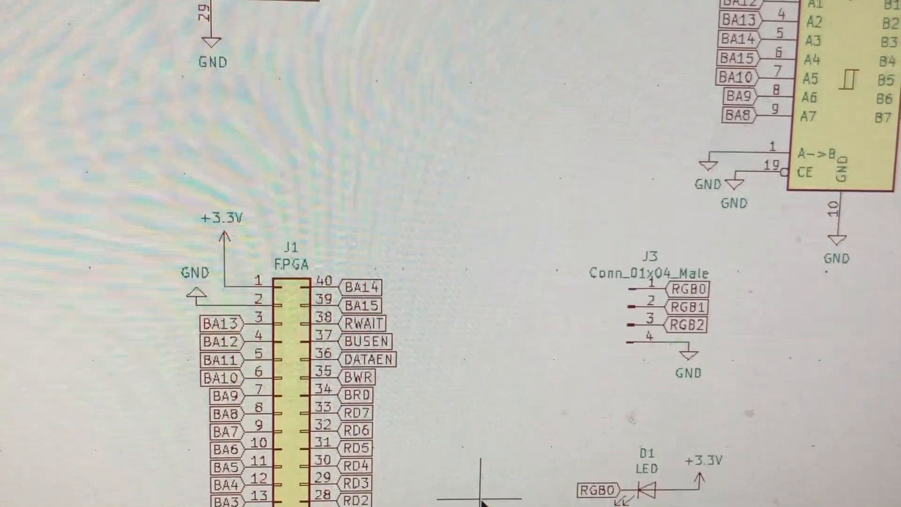
{"action": "scroll", "coordinate": [485, 496], "scroll_direction": "down", "scroll_amount": 2}
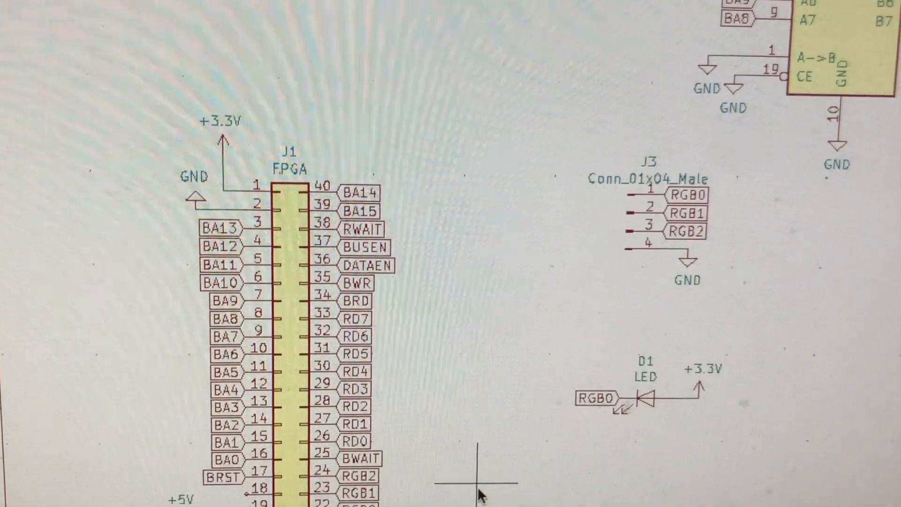
{"action": "scroll", "coordinate": [484, 493], "scroll_direction": "down", "scroll_amount": 1}
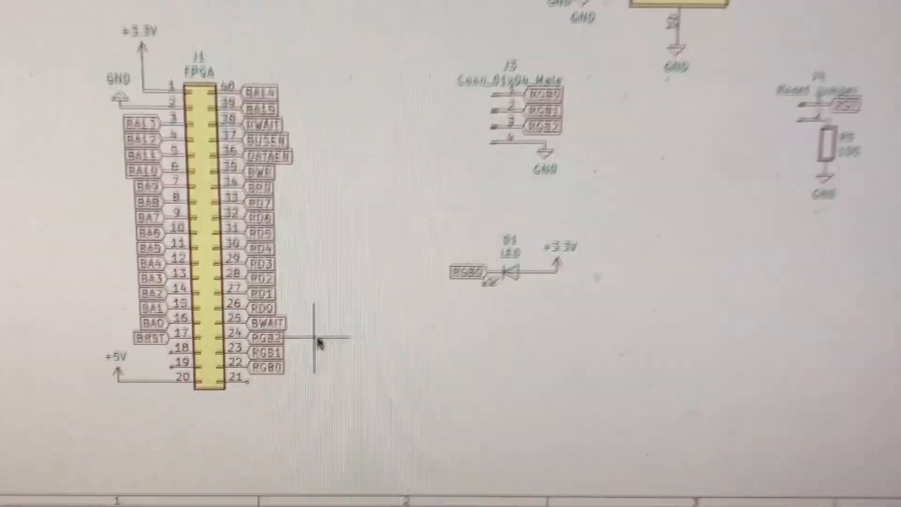
{"action": "scroll", "coordinate": [282, 373], "scroll_direction": "down", "scroll_amount": 2}
{"action": "scroll", "coordinate": [275, 381], "scroll_direction": "down", "scroll_amount": 1}
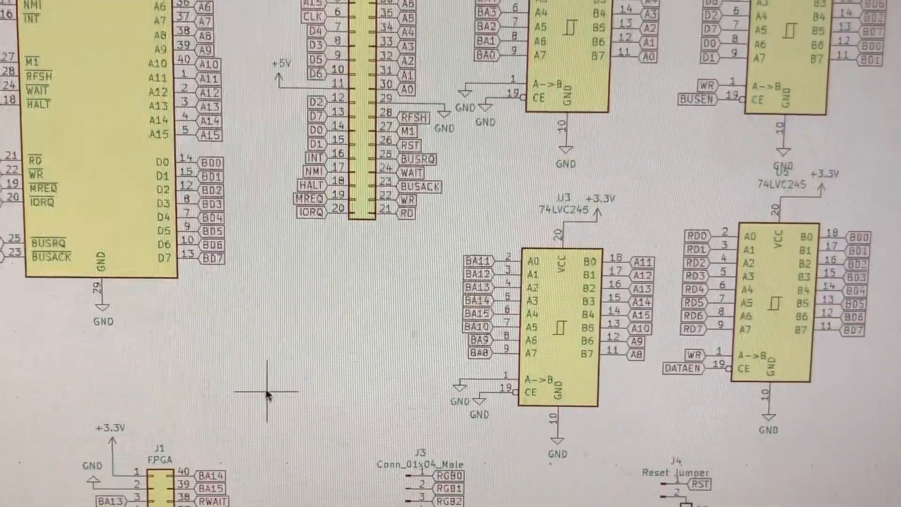
{"action": "scroll", "coordinate": [264, 390], "scroll_direction": "up", "scroll_amount": 2}
{"action": "scroll", "coordinate": [263, 390], "scroll_direction": "down", "scroll_amount": 2}
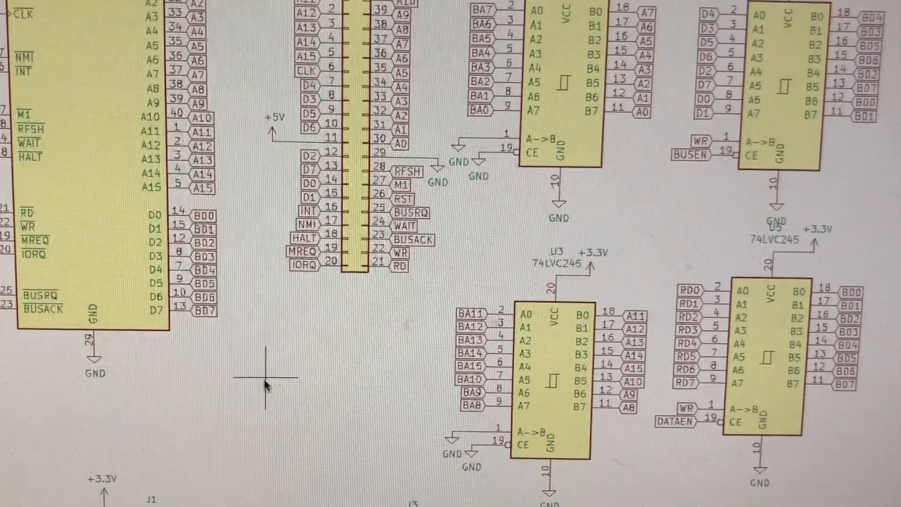
{"action": "scroll", "coordinate": [264, 381], "scroll_direction": "down", "scroll_amount": 2}
{"action": "scroll", "coordinate": [267, 383], "scroll_direction": "down", "scroll_amount": 1}
{"action": "scroll", "coordinate": [265, 386], "scroll_direction": "down", "scroll_amount": 1}
{"action": "scroll", "coordinate": [264, 384], "scroll_direction": "down", "scroll_amount": 1}
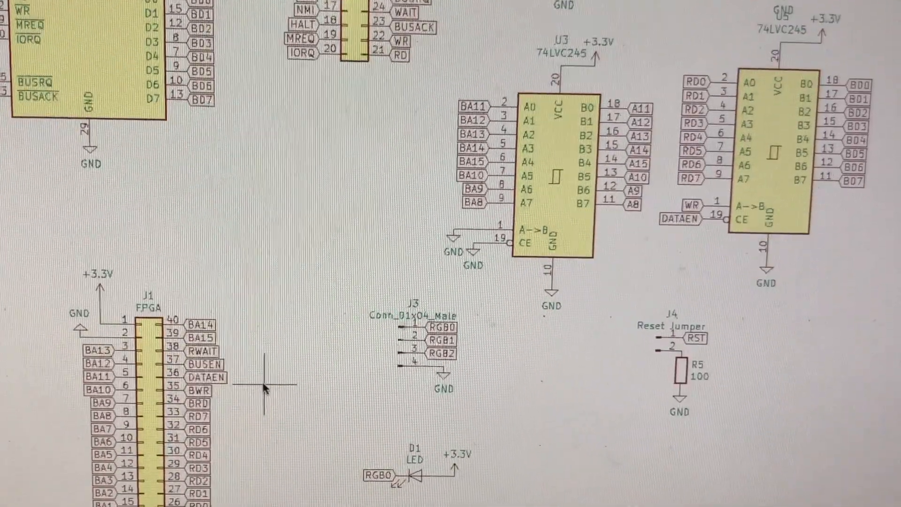
{"action": "scroll", "coordinate": [264, 382], "scroll_direction": "down", "scroll_amount": 1}
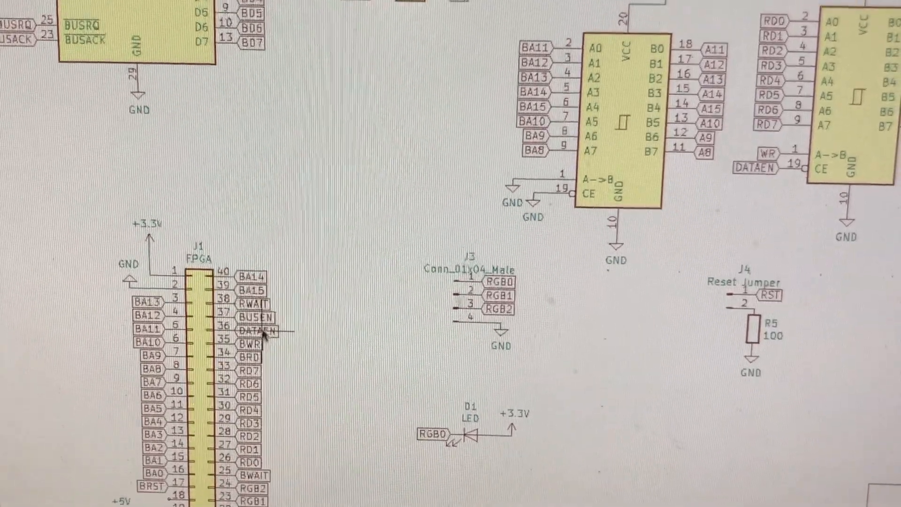
{"action": "scroll", "coordinate": [264, 334], "scroll_direction": "down", "scroll_amount": 2}
{"action": "scroll", "coordinate": [232, 303], "scroll_direction": "up", "scroll_amount": 2}
{"action": "scroll", "coordinate": [162, 303], "scroll_direction": "up", "scroll_amount": 1}
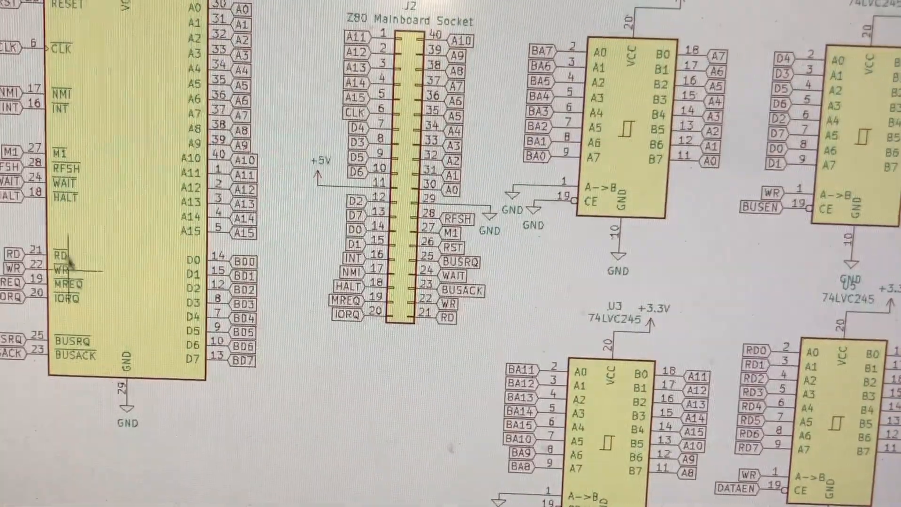